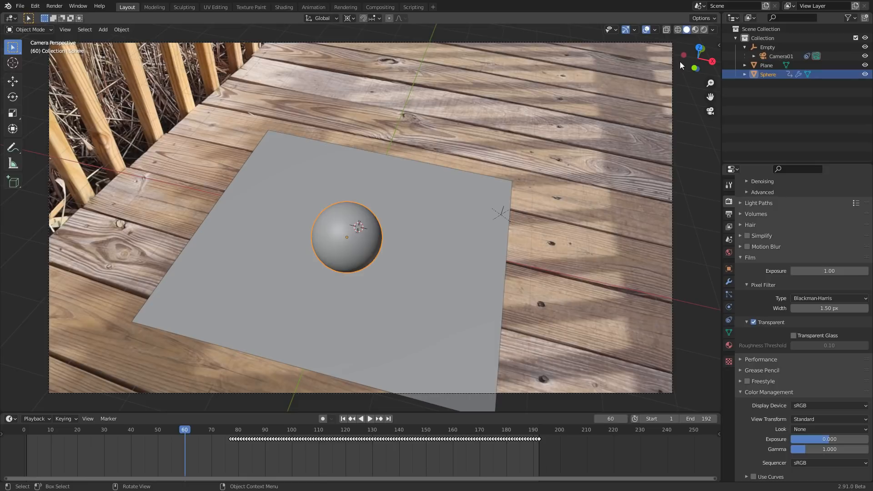
Show the scene in rendered shading, select the shadow-catching plane, and render the current frame.
left_click(705, 29)
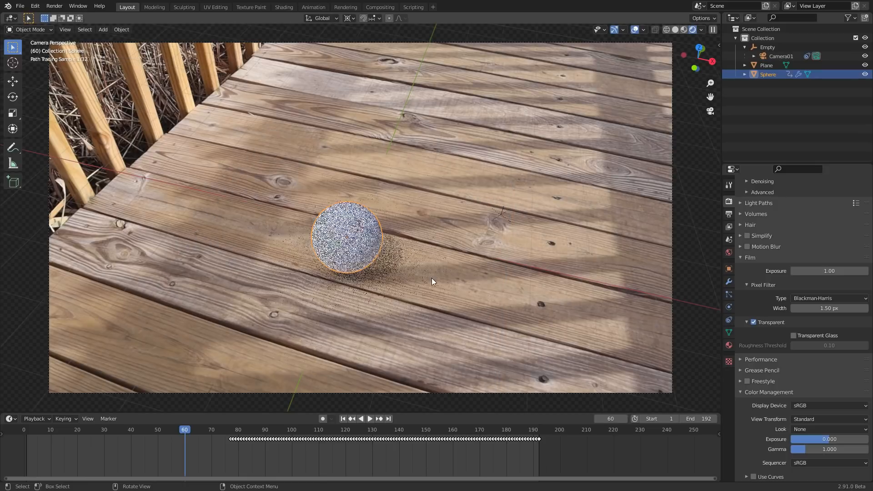
left_click(414, 274)
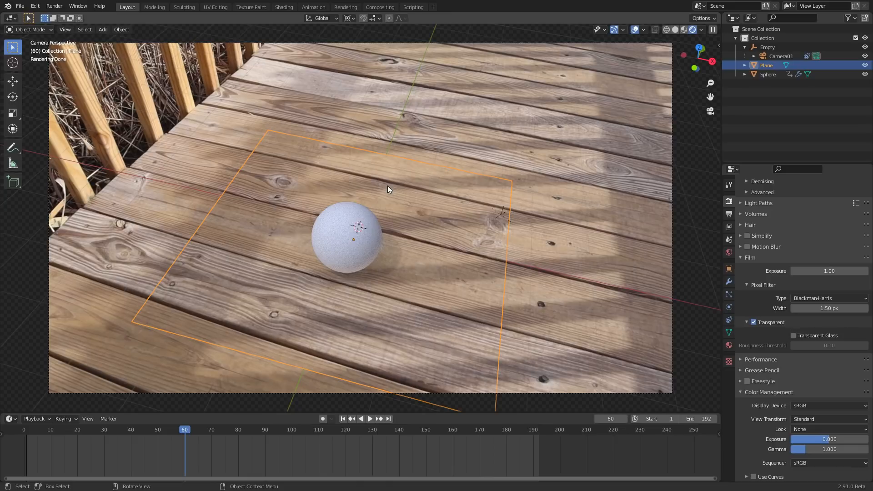
key("F12")
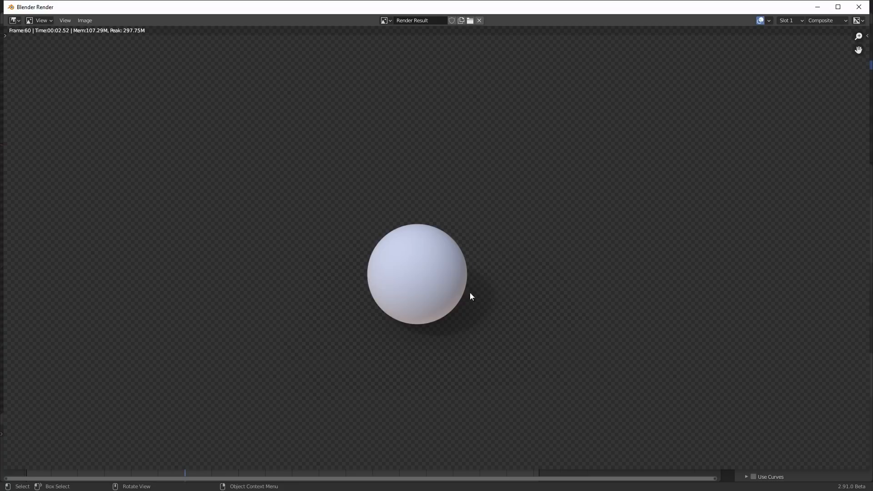
left_click(859, 7)
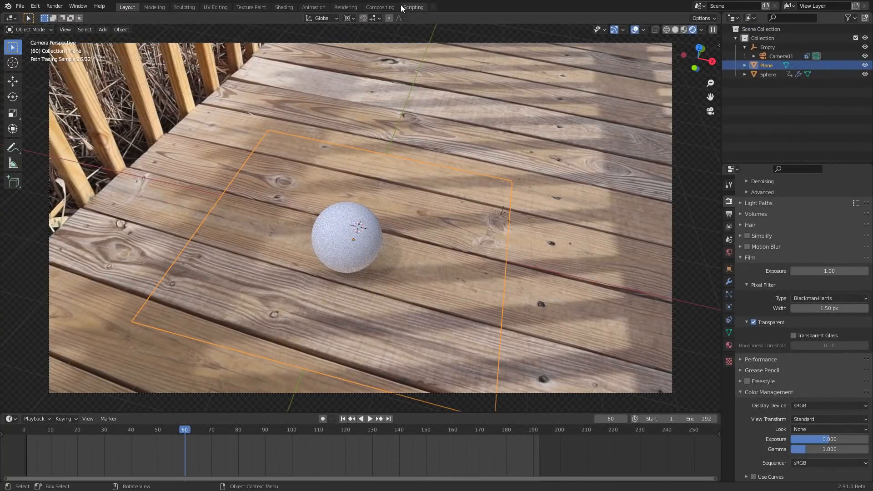
Switch to the Compositing workspace and move nodes to leave working space between Render Layers and the outputs.
left_click(388, 6)
left_click_drag(198, 150, 310, 109)
key("g")
left_click(94, 103)
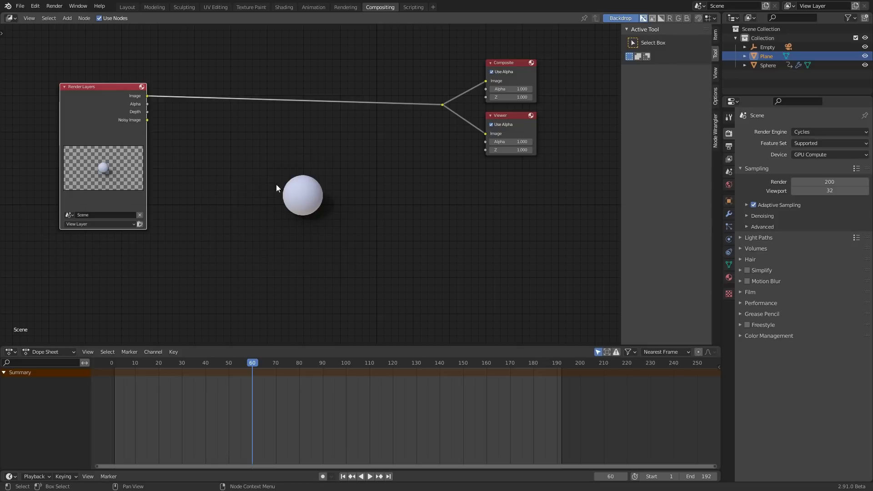
Preview the Render Layers Alpha output and return the Viewer to the rendered image.
left_click(129, 98, "ctrl+shift")
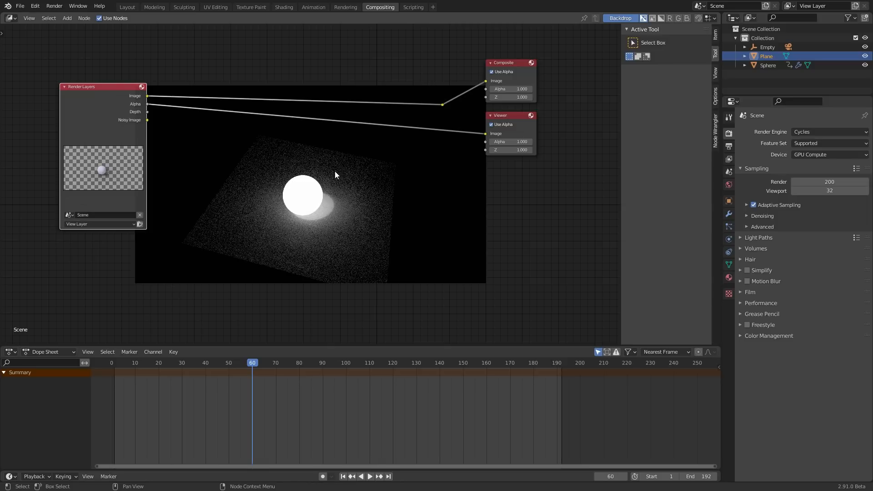
left_click(443, 105, "ctrl+shift")
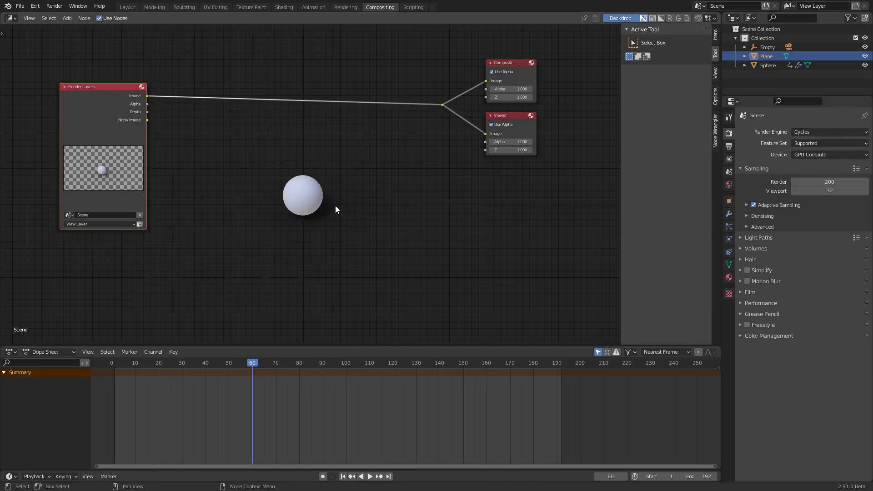
Enable the Cryptomatte Object pass in the view layer's passes.
left_click(730, 149)
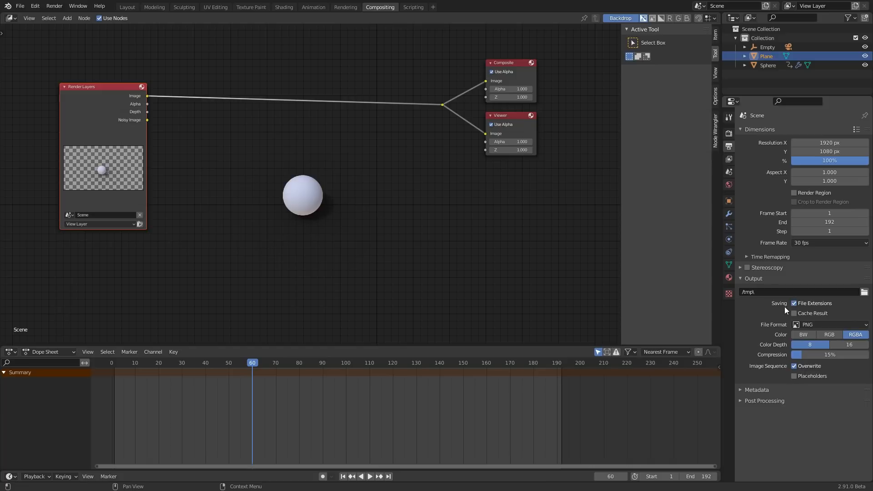
left_click(729, 160)
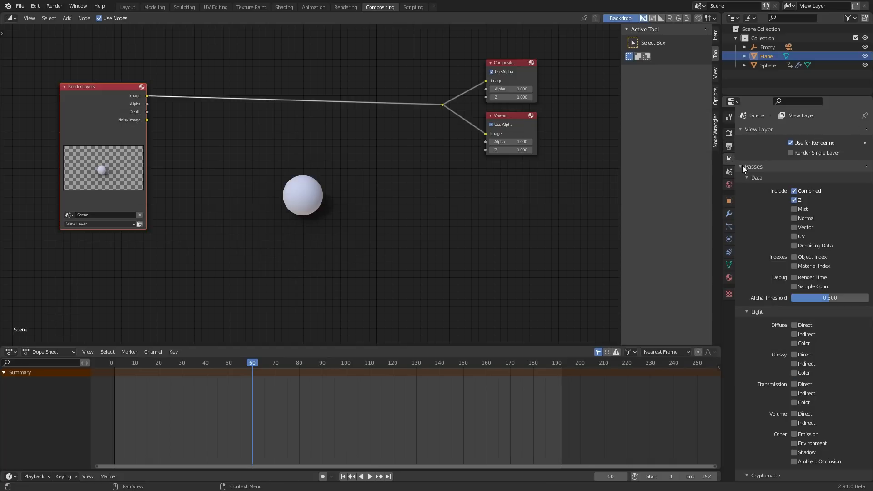
scroll(811, 316, "down", 5)
scroll(812, 328, "down", 1)
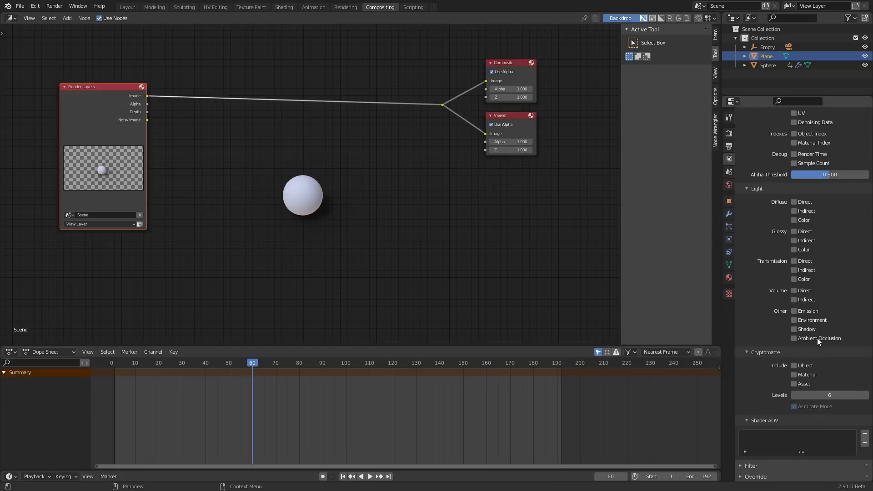
left_click(794, 366)
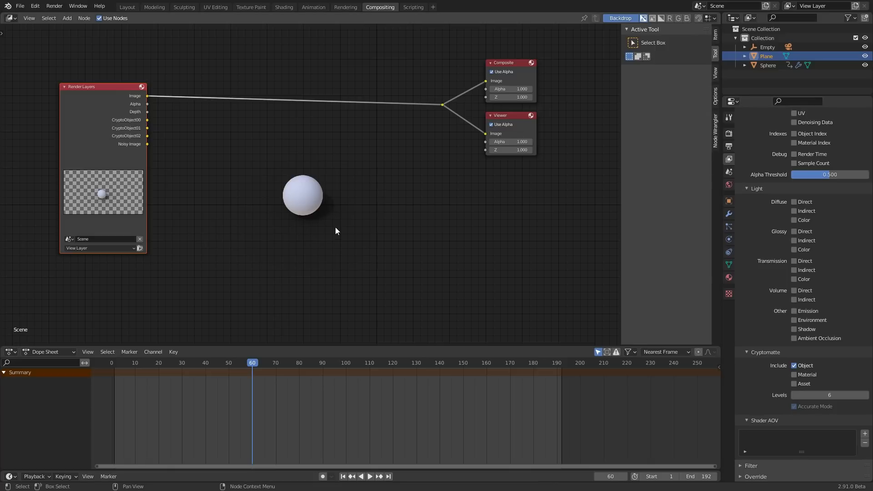
Add a Cryptomatte node beside the Render Layers node.
key("shift+a")
type("cryp")
left_click(255, 126)
left_click(218, 155)
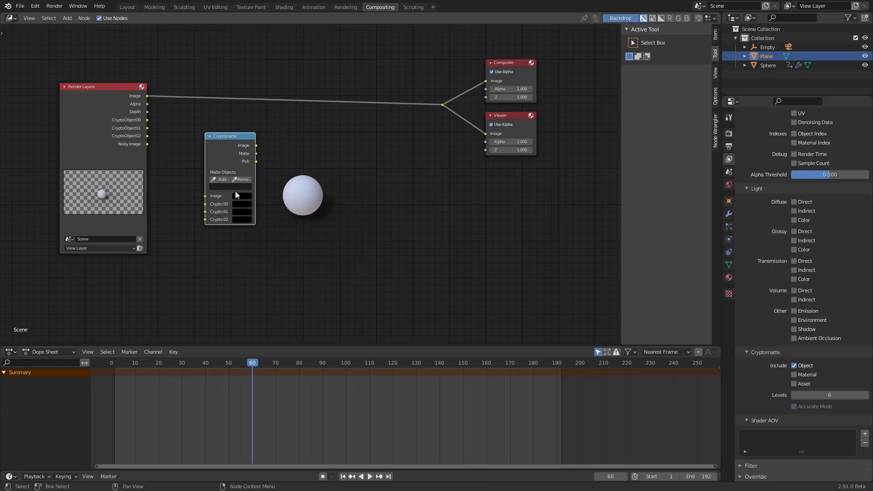
Connect the Render Layers Image and CryptoObject00 to CryptoObject02 outputs to the matching Cryptomatte inputs.
scroll(169, 162, "up", 2)
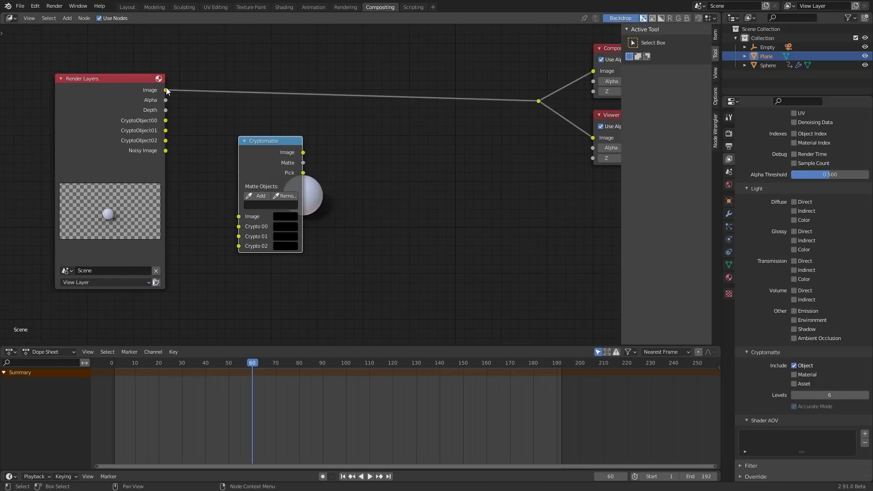
left_click_drag(166, 90, 241, 217)
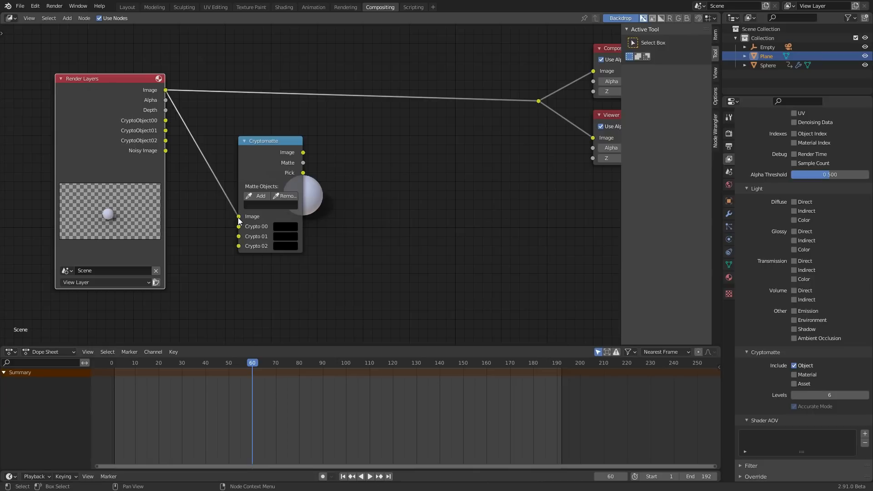
left_click_drag(165, 120, 236, 246)
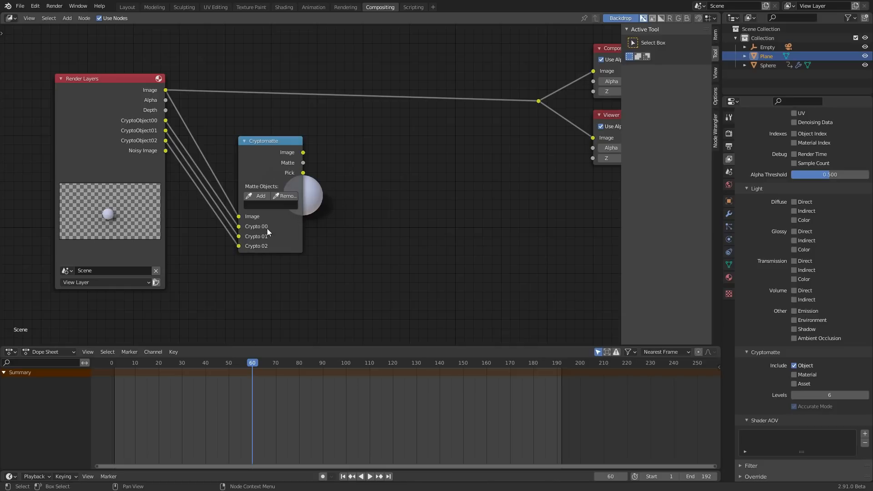
Send the Cryptomatte Pick output to the Viewer and re-render the frame to generate the object passes.
left_click(285, 147, "ctrl+shift")
left_click(285, 146, "ctrl+shift")
left_click(285, 147, "ctrl+shift")
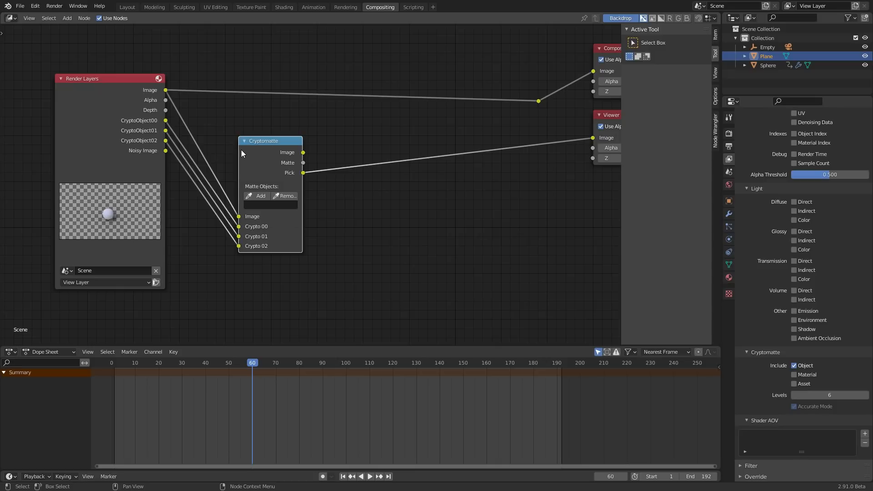
key("F12")
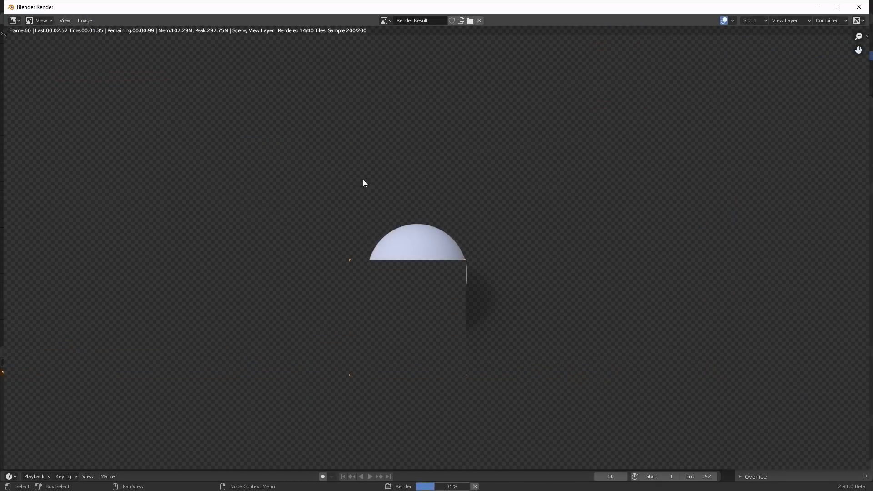
left_click(858, 7)
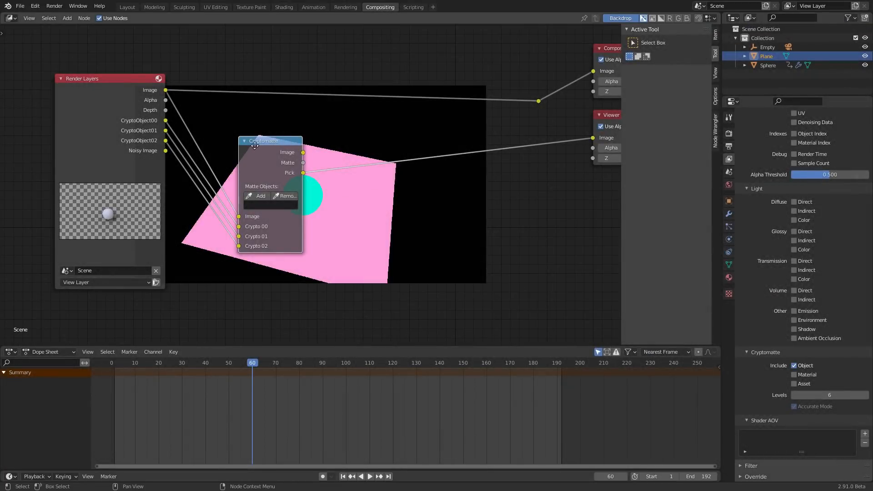
Add the sphere to the Cryptomatte's matte objects by picking its colour, and send the Matte output to the Viewer.
left_click_drag(302, 138, 266, 132)
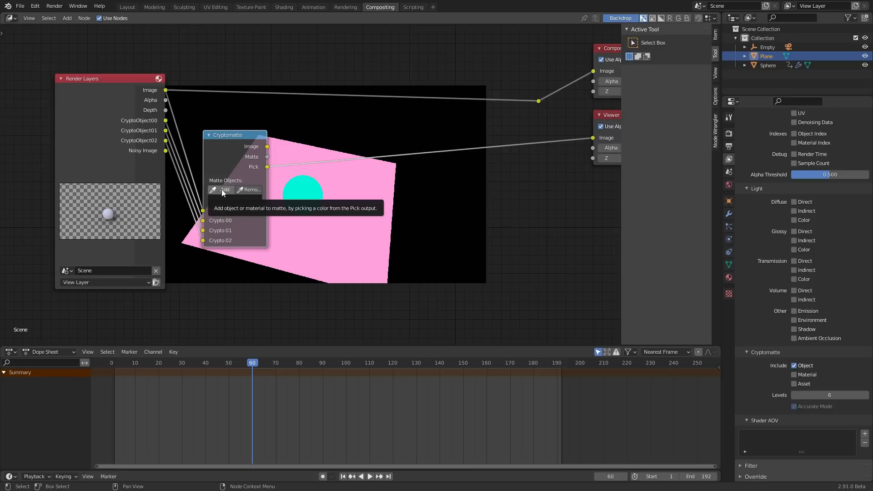
left_click(223, 191)
left_click(309, 195)
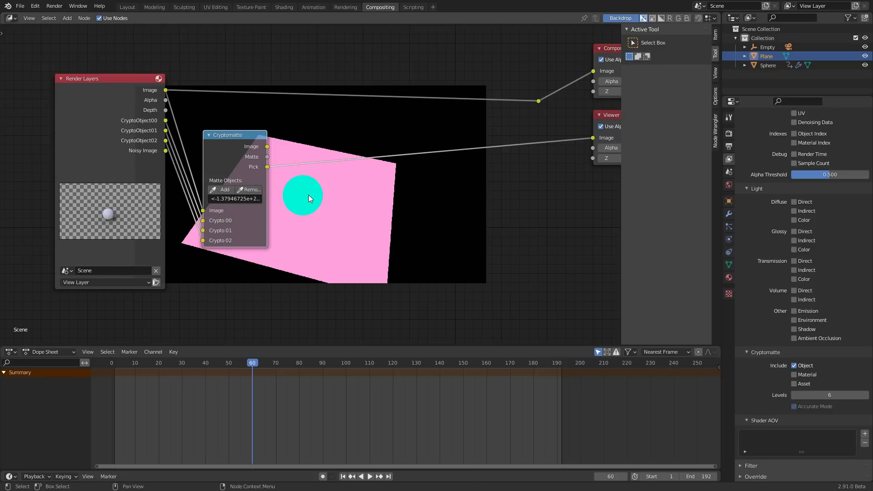
left_click(248, 140, "ctrl+shift")
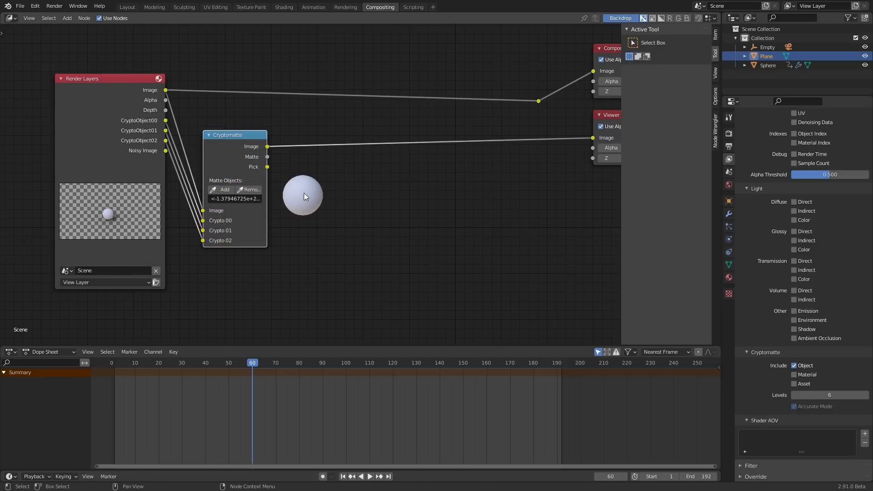
left_click(244, 146, "ctrl+shift")
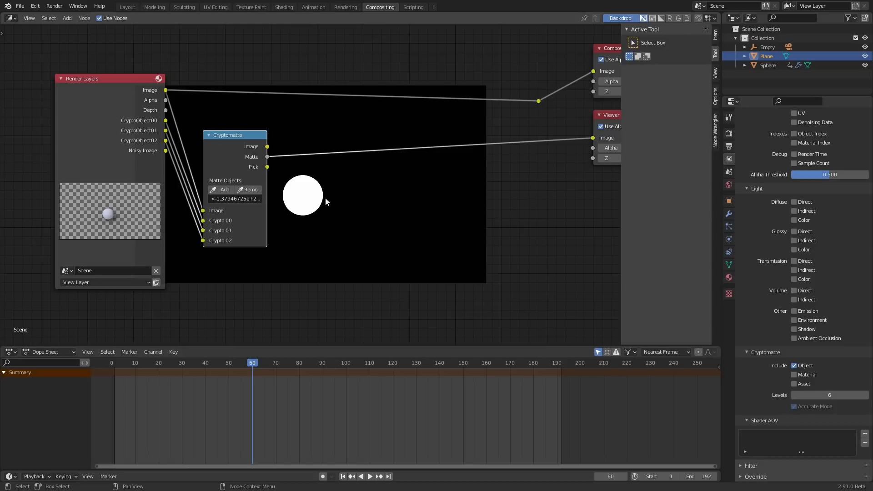
Insert a Dilate/Erode node between the Cryptomatte Matte output and the Viewer.
middle_click_drag(389, 189, 305, 202)
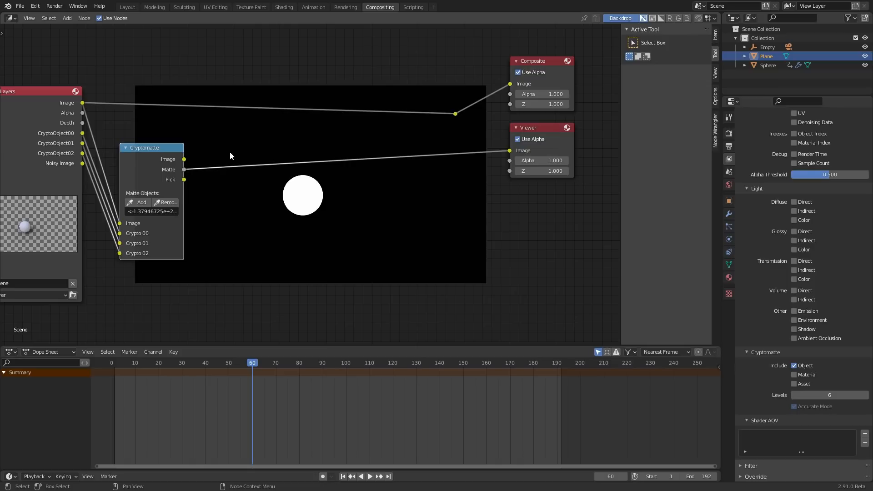
key("shift+a")
left_click(277, 150)
type("dil")
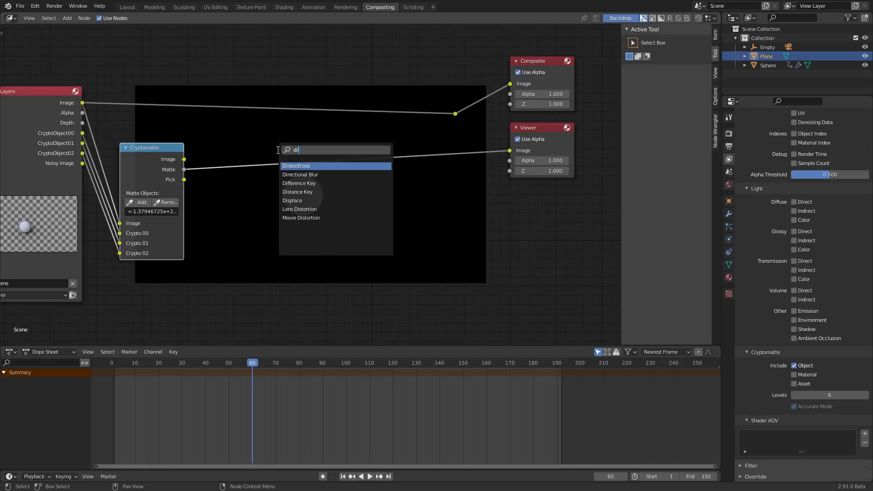
key("Return")
left_click(261, 182)
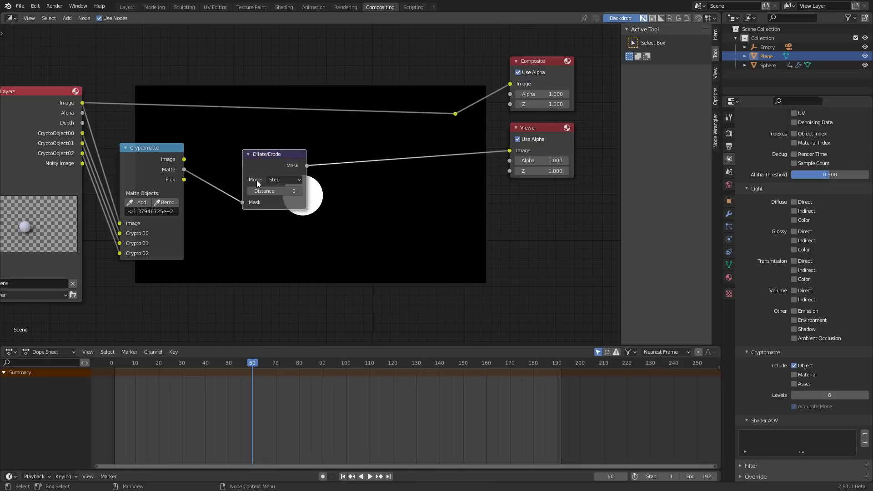
left_click_drag(275, 160, 245, 154)
Enlarge the backdrop and set the Dilate/Erode node to Feather mode with a distance of 10.
key("alt+v")
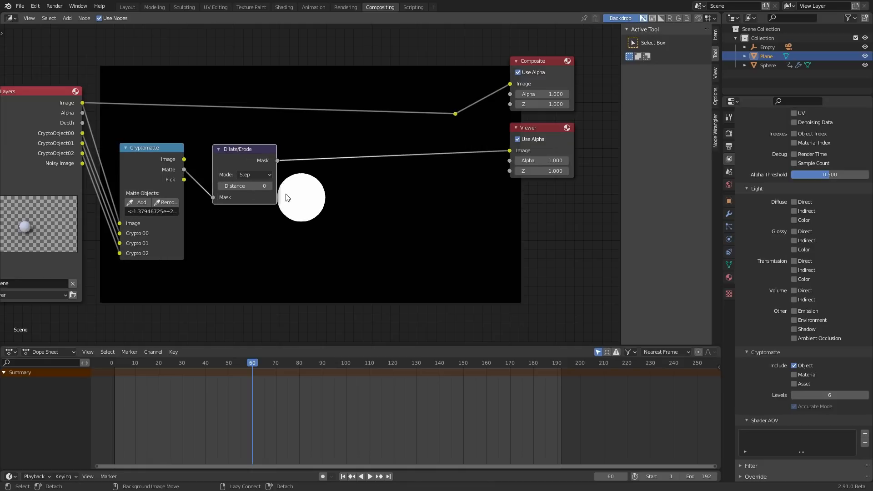
key("alt+v")
key("alt+v")
key("alt+v")
left_click(250, 172)
key("f")
left_click(247, 186)
type("10")
key("Return")
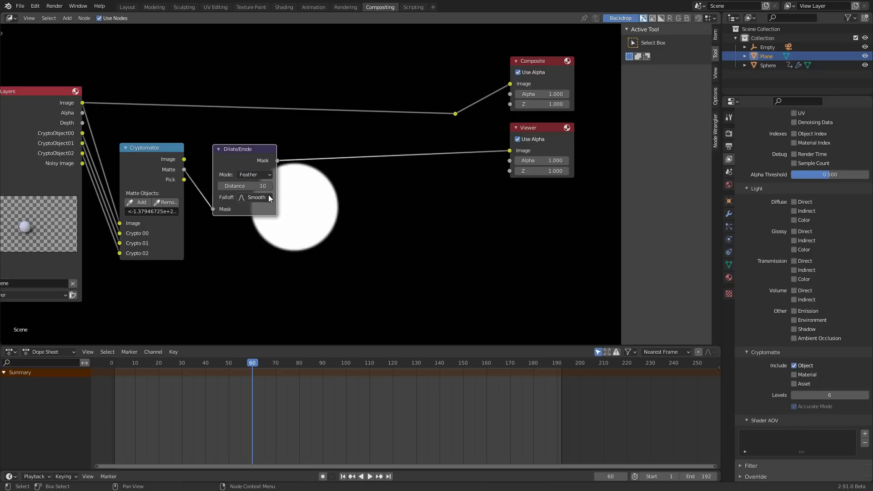
Set the Dilate/Erode distance to 5 and compare its mask with the original matte in the Viewer.
left_click(247, 182)
type("5")
key("Return")
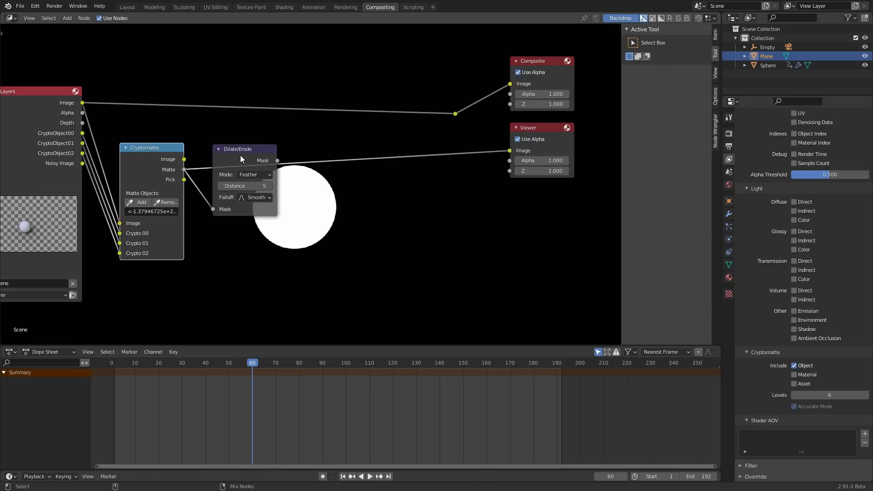
left_click(240, 155)
Insert a Math node set to Subtract after Dilate/Erode and subtract the Cryptomatte Matte output from the dilated mask.
key("shift+a")
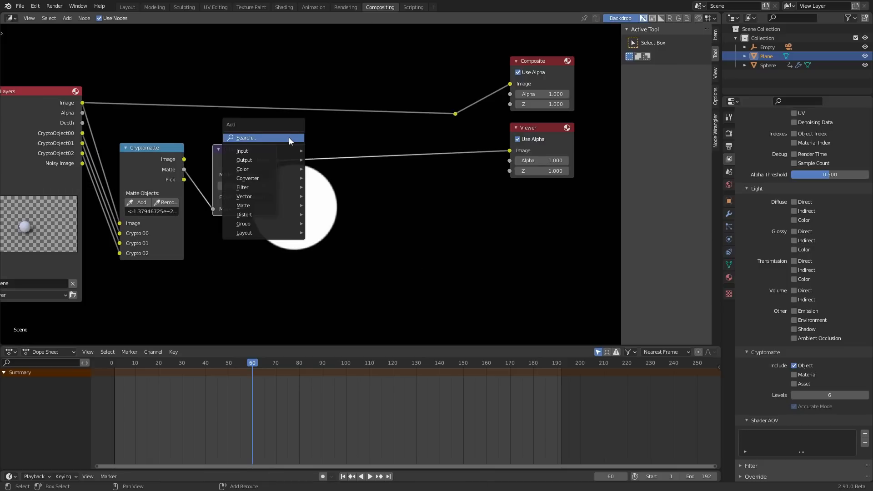
left_click(288, 137)
type("math")
key("Return")
left_click(338, 155)
left_click(363, 170)
left_click(340, 208)
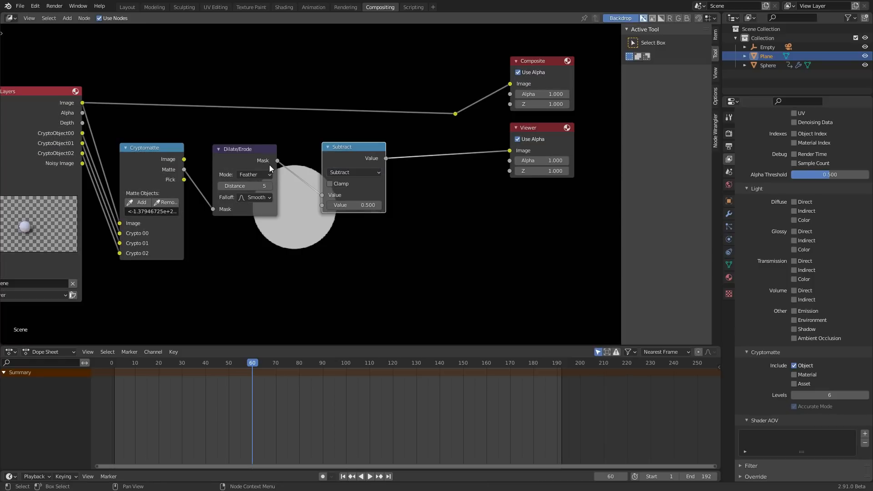
left_click_drag(184, 169, 321, 206)
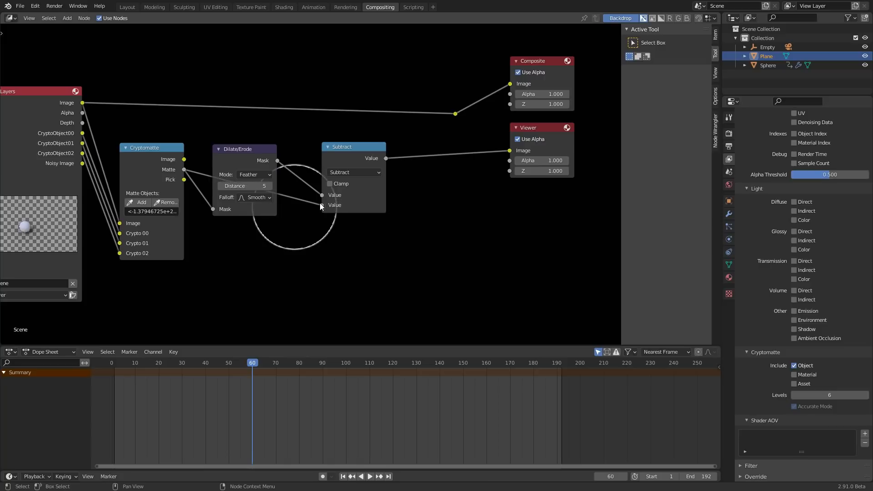
Try a Dilate/Erode distance of 10 and undo that change.
left_click(246, 187)
type("10")
key("Return")
key("ctrl+z")
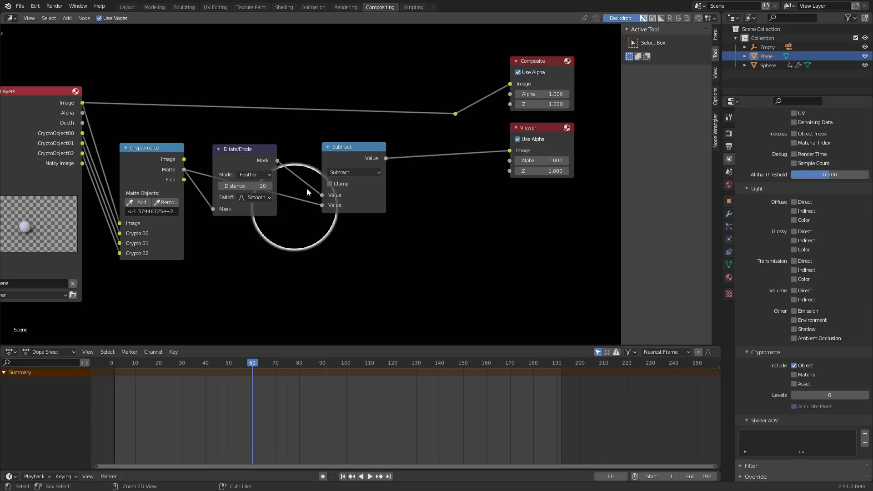
Move the Composite, Viewer and reroute nodes farther from the Subtract node to make room.
middle_click_drag(401, 175, 210, 211)
left_click_drag(482, 264, 253, 88)
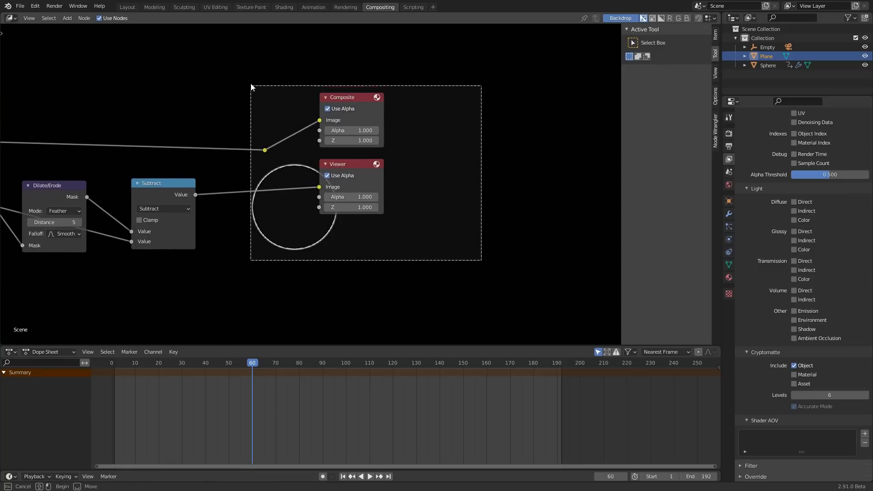
key("g")
left_click(509, 93)
Insert a Glare node between the Subtract node and the Viewer.
key("shift+a")
left_click(380, 93)
type("glare")
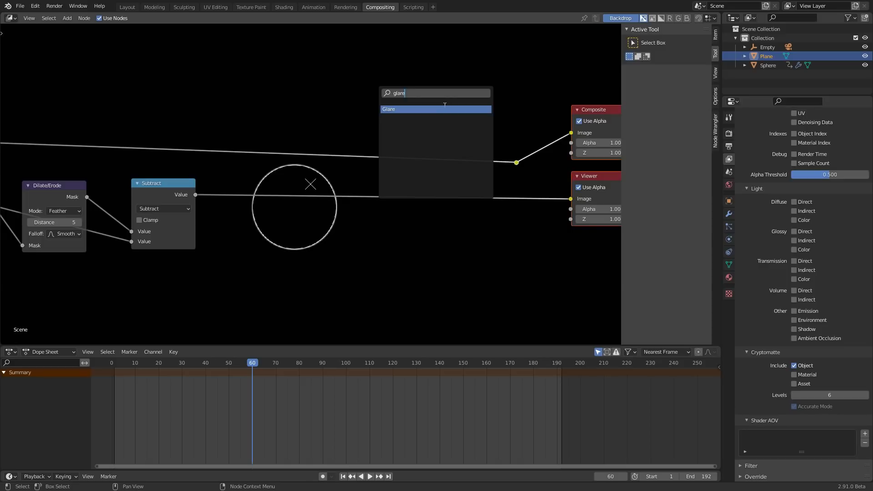
key("Return")
left_click(355, 207)
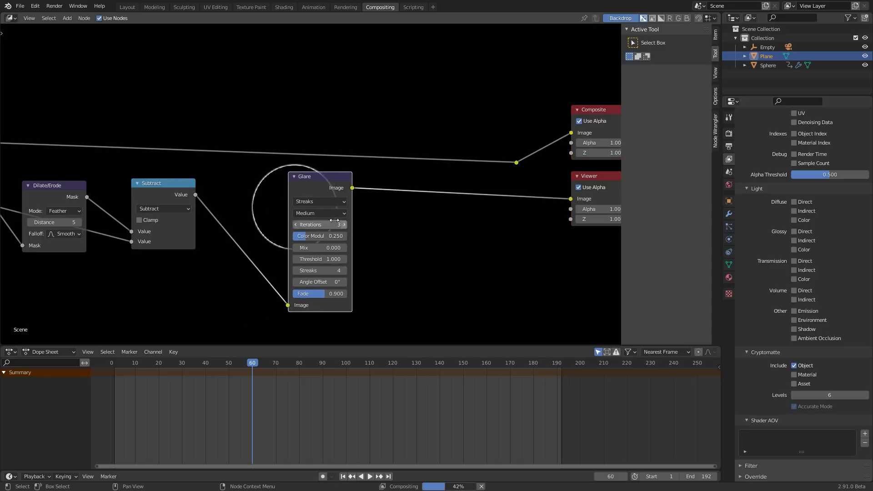
Set the Glare node to Fog Glow with a threshold of 0 and a size of 9.
left_click(320, 202)
left_click(315, 229)
left_click_drag(331, 189, 368, 192)
left_click_drag(354, 239, 295, 239)
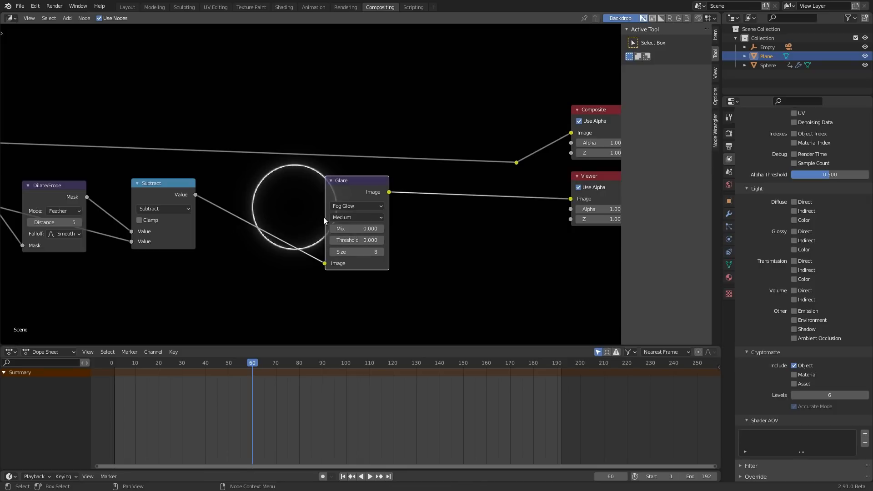
left_click_drag(357, 252, 373, 252)
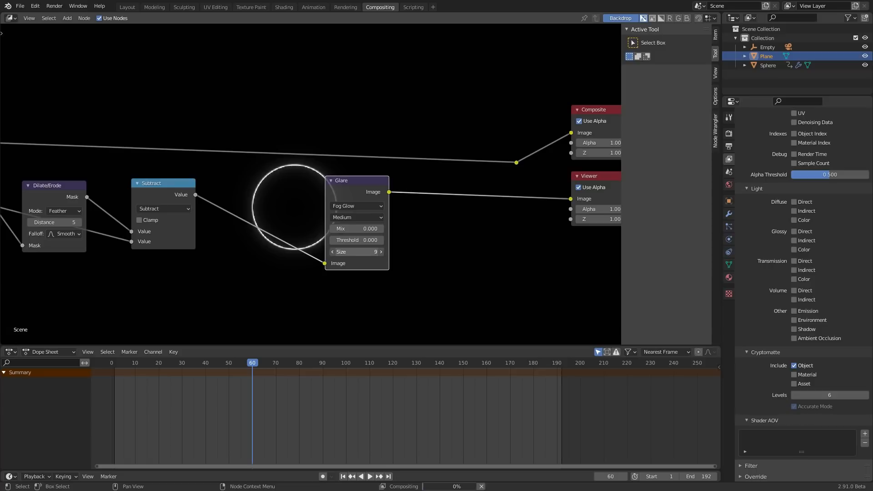
Try chaining a duplicate Fog Glow node after the existing Glare node, then delete the duplicate while keeping the link to the Viewer.
left_click_drag(367, 189, 284, 231)
key("shift+d")
left_click(390, 219)
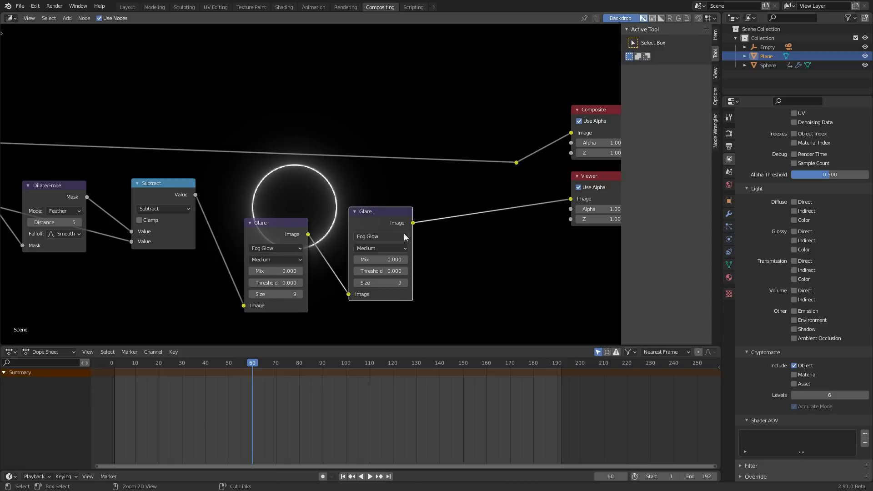
key("ctrl+x")
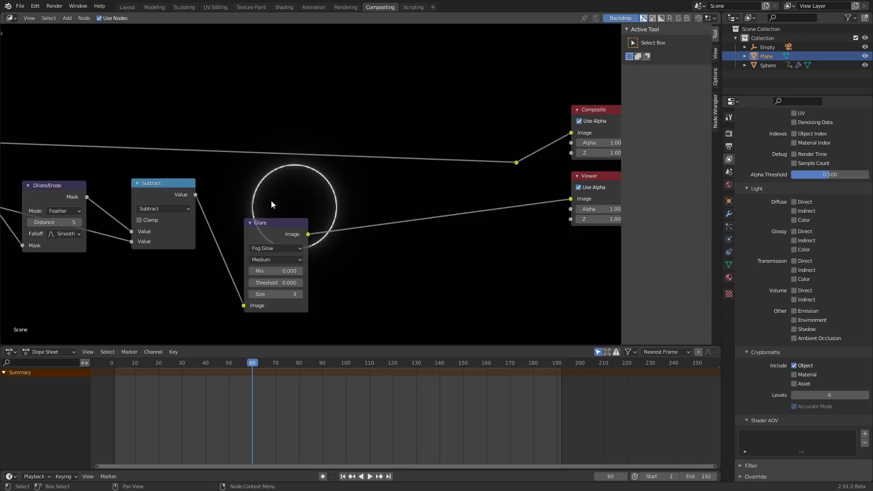
Shrink the backdrop and send the Render Layers image to the Viewer.
key("v")
key("v")
middle_click_drag(105, 204, 381, 159)
scroll(237, 176, "down", 6)
middle_click_drag(236, 176, 284, 134)
left_click(235, 89, "ctrl+shift")
Add an Image node below Render Layers and load all frames from the sequence1 folder as an image sequence.
key("shift+a")
left_click(301, 91)
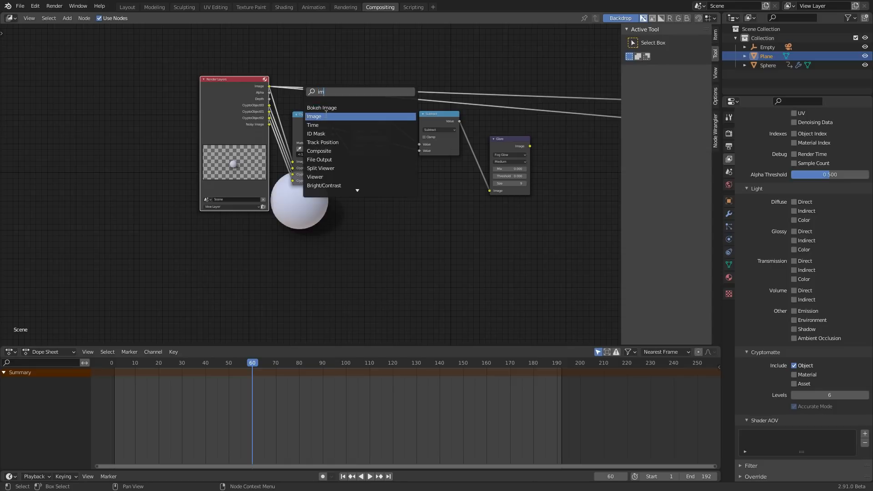
left_click(314, 116)
left_click(240, 276)
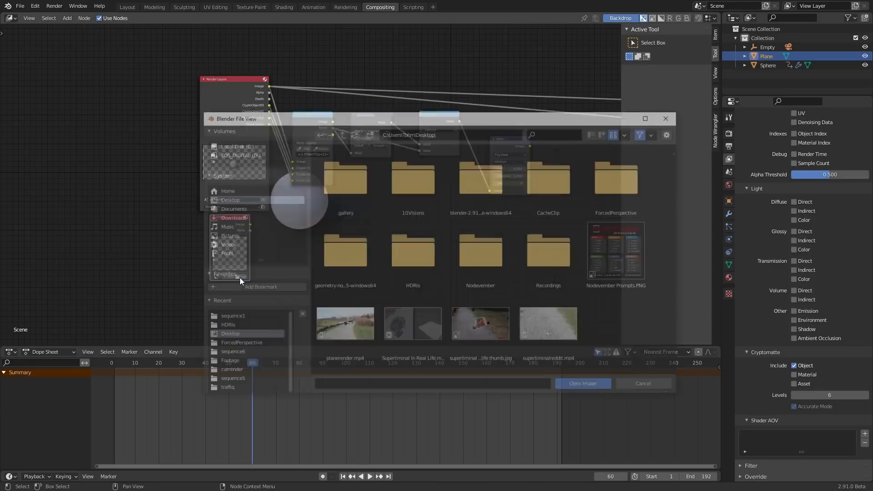
left_click(237, 319)
left_click(367, 178)
key("a")
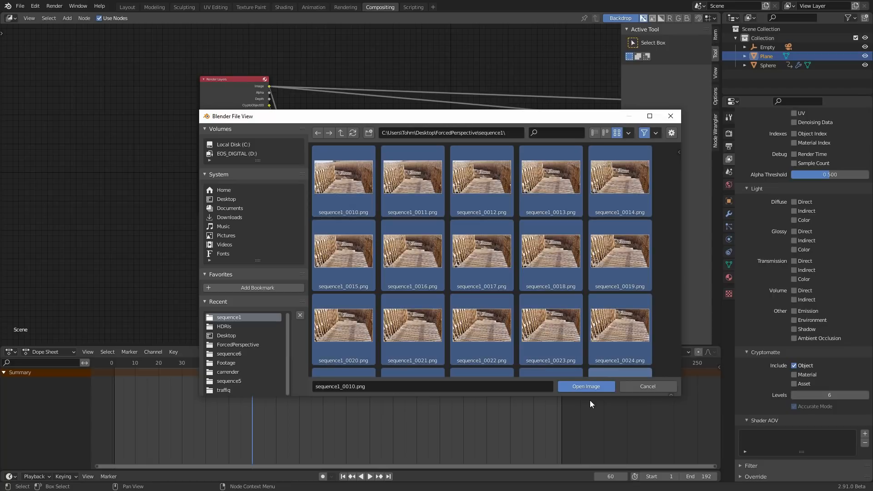
left_click(585, 387)
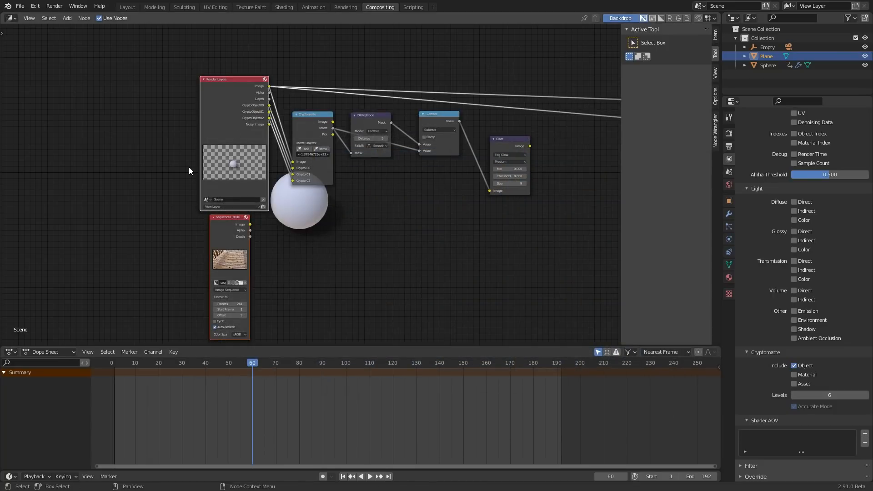
Insert an Alpha Over node after Render Layers, connect the footage as its background image, and place it above the mask nodes.
key("shift+a")
left_click(344, 88)
type("alph")
key("Return")
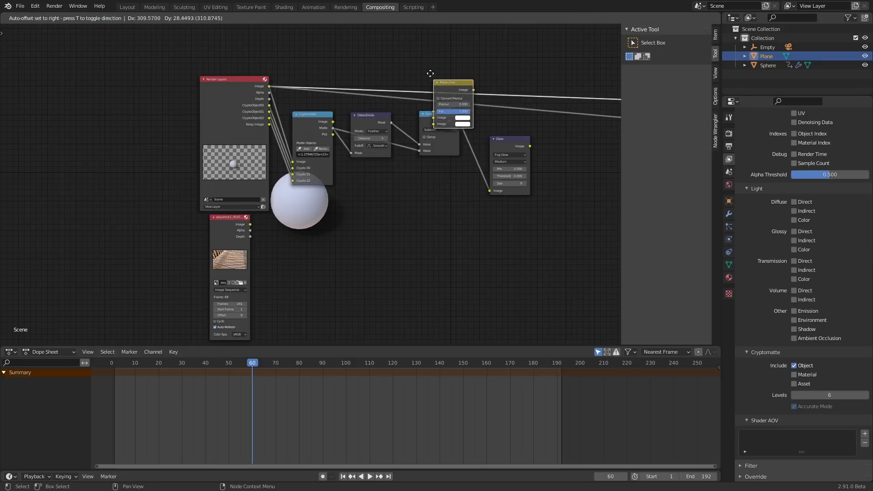
left_click(430, 72)
left_click_drag(249, 225, 431, 111)
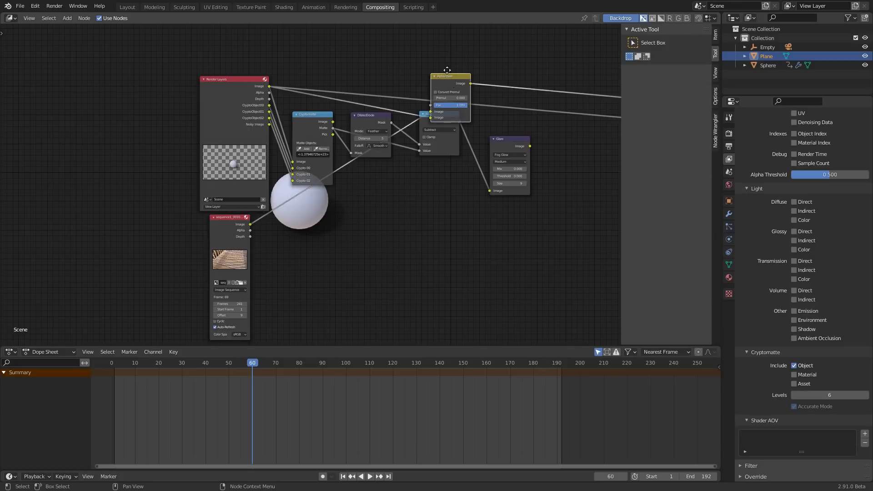
left_click_drag(445, 77, 429, 39)
Insert a Mix node after Alpha Over and connect the Glare output to its second Image input.
middle_click_drag(507, 78, 310, 127)
middle_click_drag(140, 278, 241, 230)
middle_click_drag(391, 177, 275, 257)
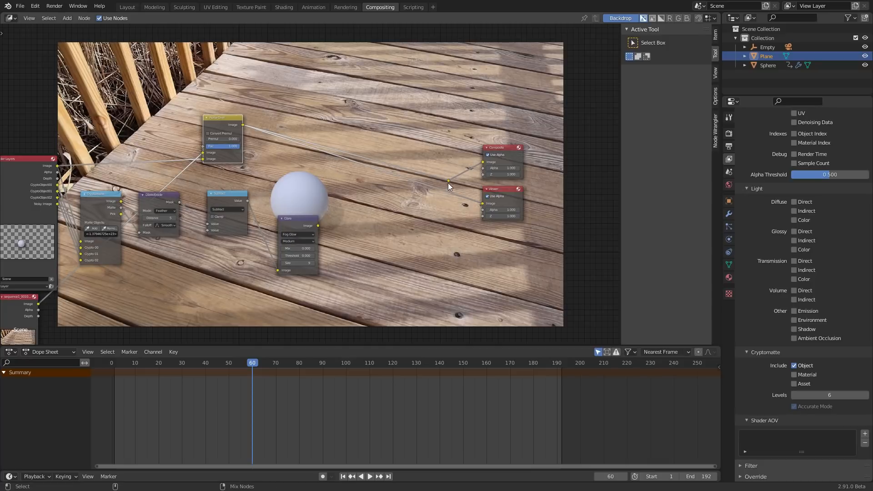
key("shift+a")
left_click(317, 127)
type("mi")
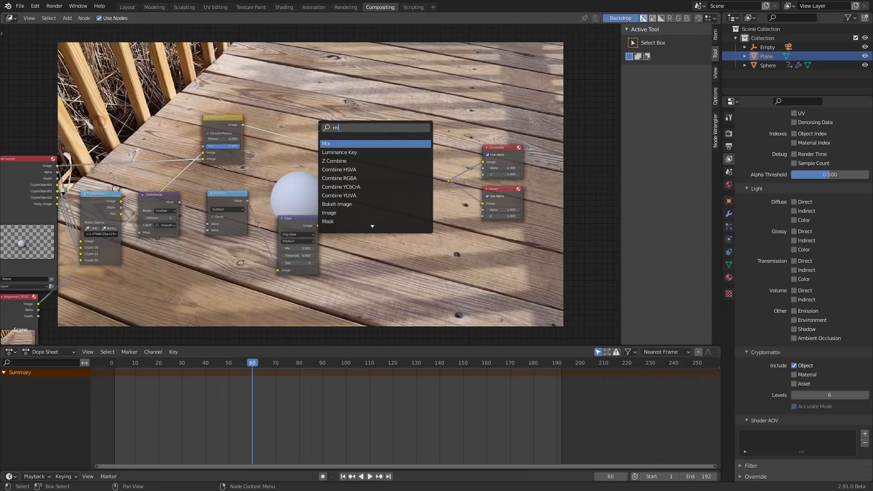
key("Return")
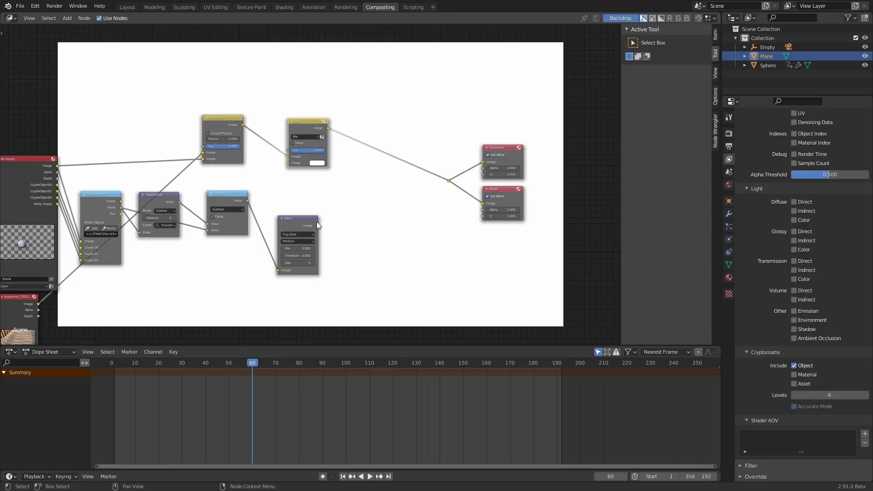
left_click_drag(319, 226, 289, 164)
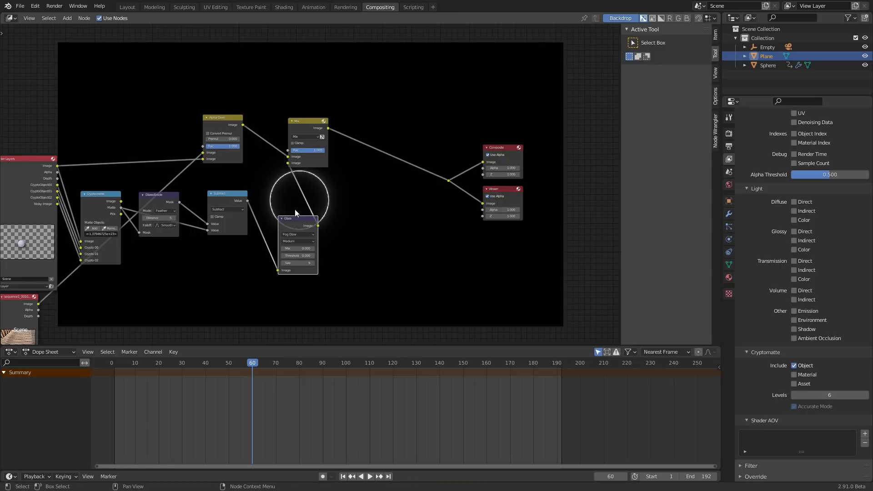
Set the Mix node's blend mode to Add and space it farther from the Glare node.
left_click(300, 137)
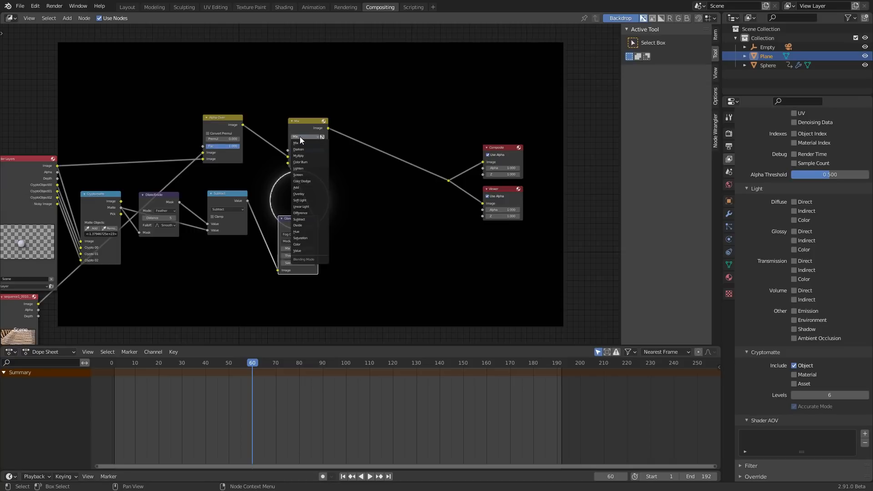
left_click(300, 188)
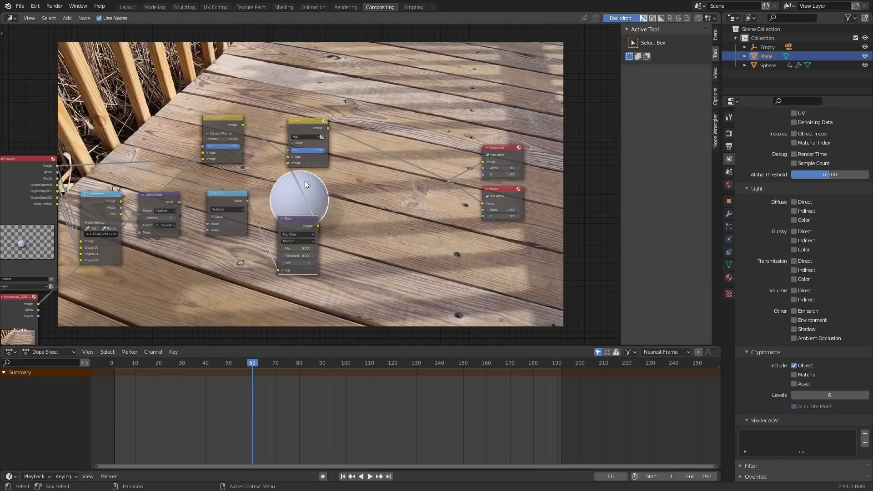
left_click_drag(294, 221, 281, 226)
left_click_drag(305, 132, 371, 131)
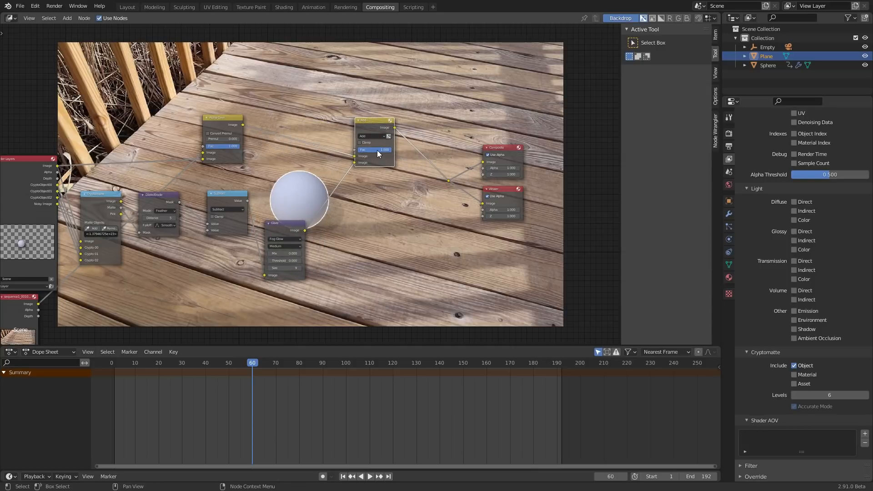
Try a factor of 3 on the Add node and undo that change.
left_click(384, 150)
type("3")
key("Return")
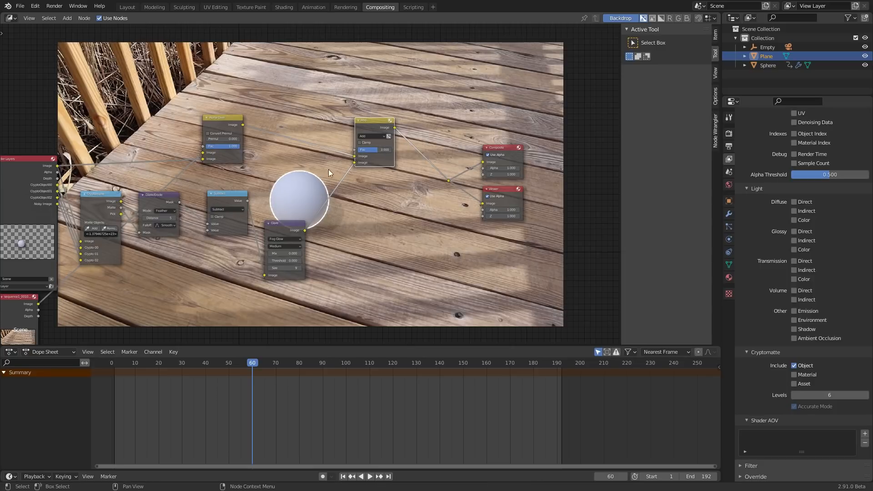
key("ctrl+z")
Duplicate the Fog Glow Glare node and insert the copy between the original and the Add node.
left_click_drag(290, 233, 287, 237)
key("shift+d")
left_click(340, 194)
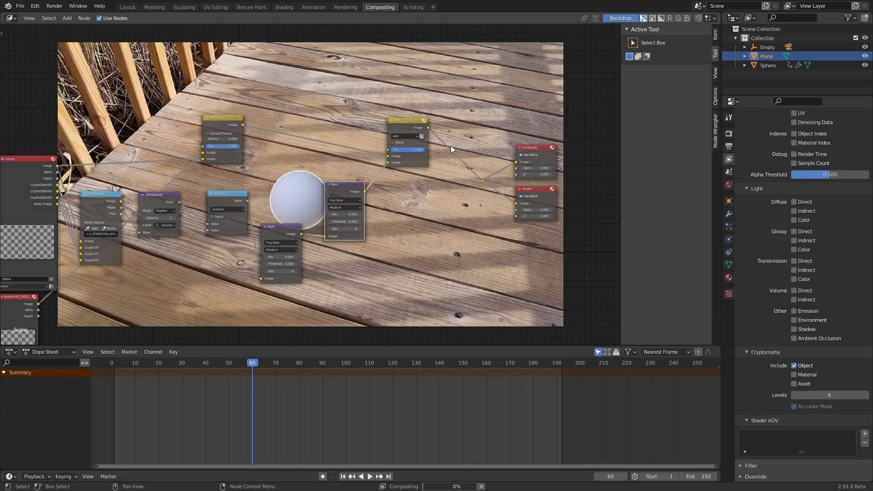
Try a factor of 2 on the Add node and a Dilate/Erode distance of 2.
left_click(420, 149)
type("2")
key("Return")
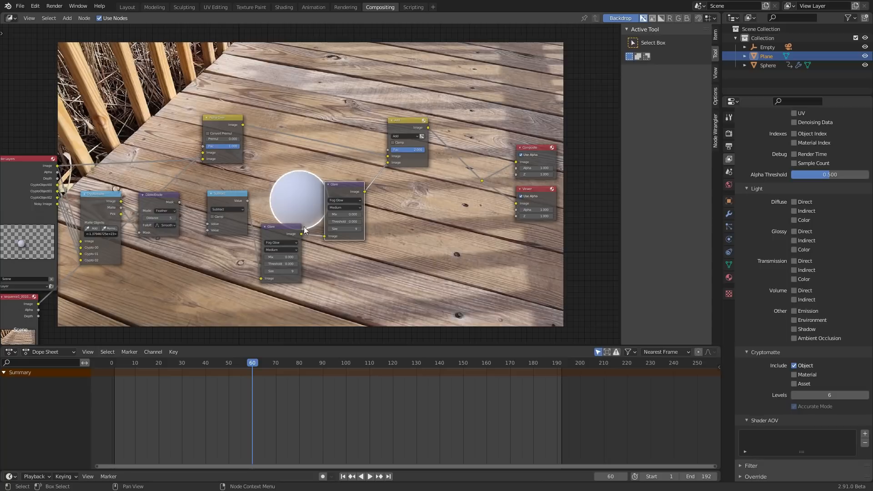
left_click(163, 218)
type("2")
key("Return")
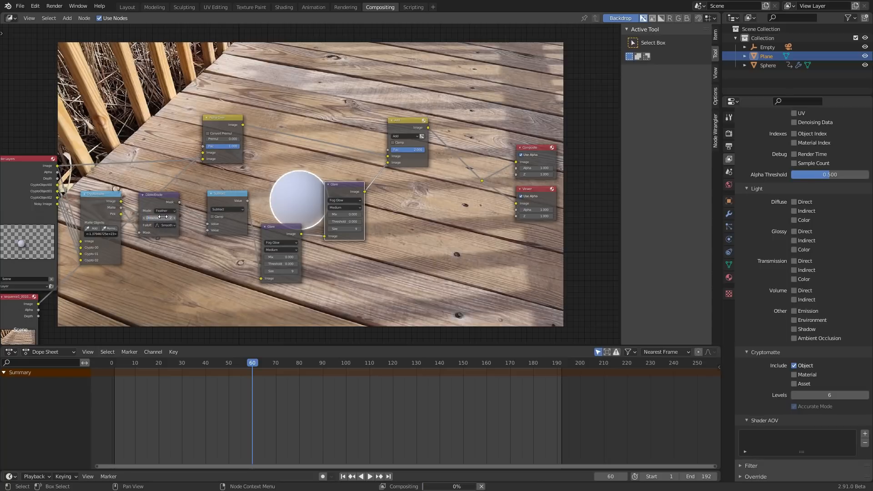
Set the Dilate/Erode distance to 10.
left_click(162, 218)
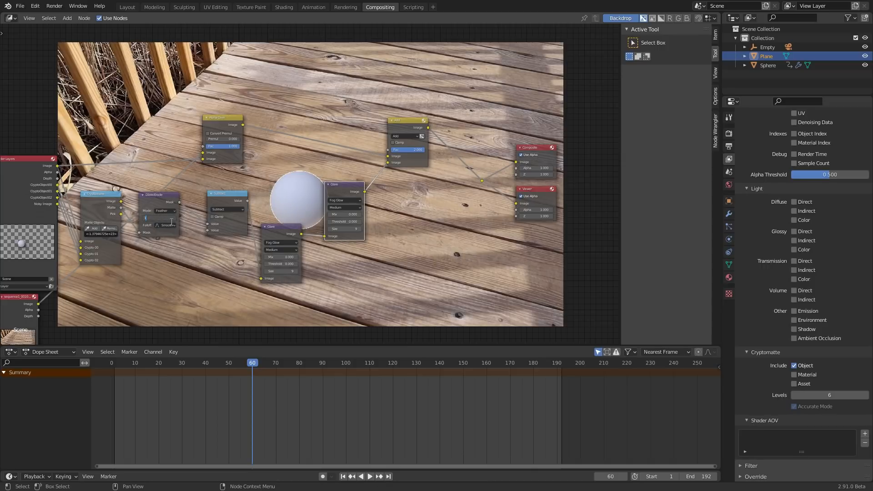
type("10")
key("Return")
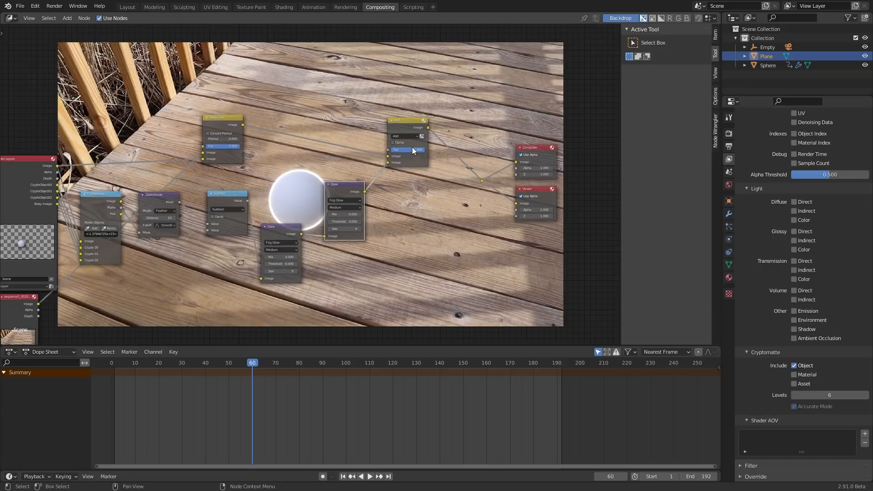
Lower the Add node's factor to 0 to compare without the glow, and set it to 1.
left_click_drag(413, 150, 391, 152)
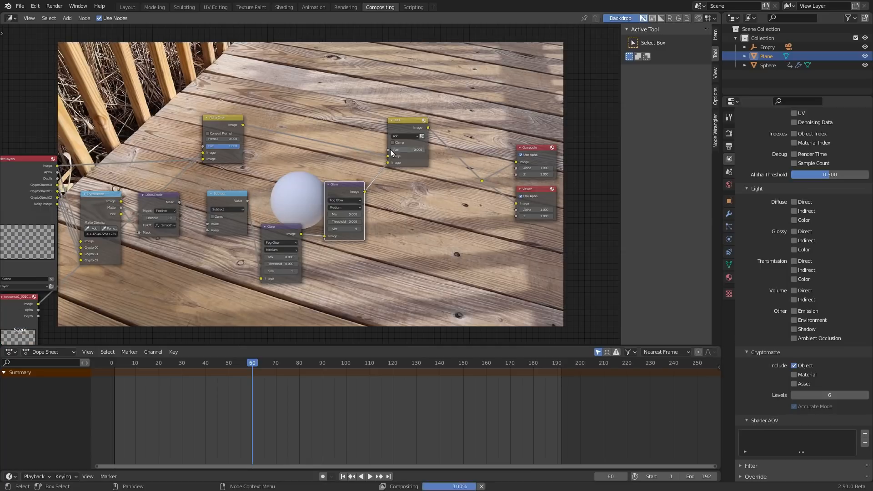
left_click(403, 151)
type("1")
key("Return")
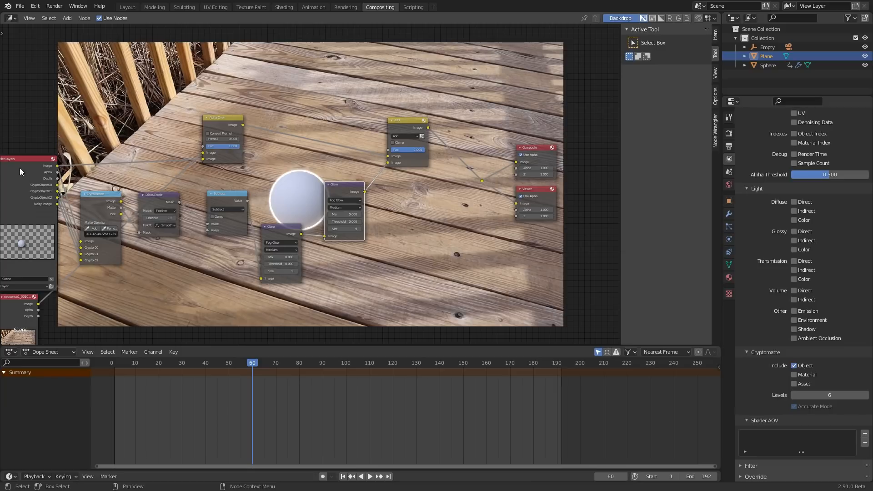
Preview the Render Layers Alpha output and the Cryptomatte Matte output in the Viewer to compare the two masks.
left_click(33, 168, "ctrl+shift")
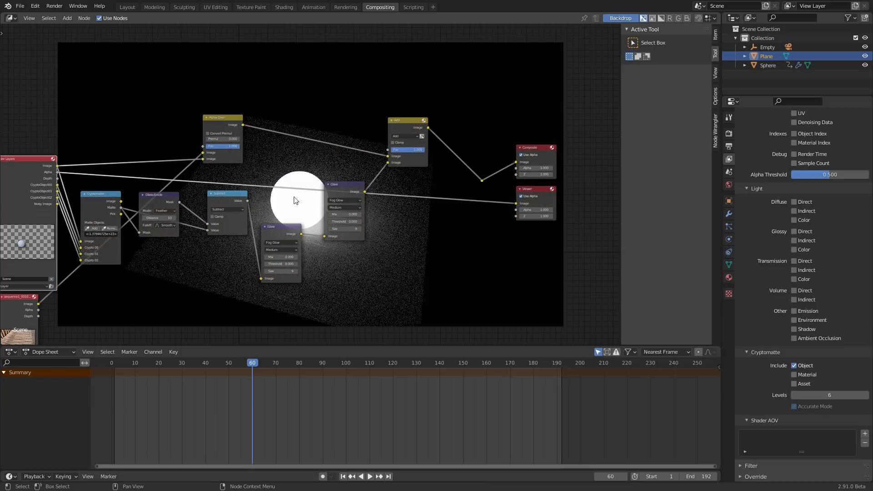
left_click(100, 198, "ctrl+shift")
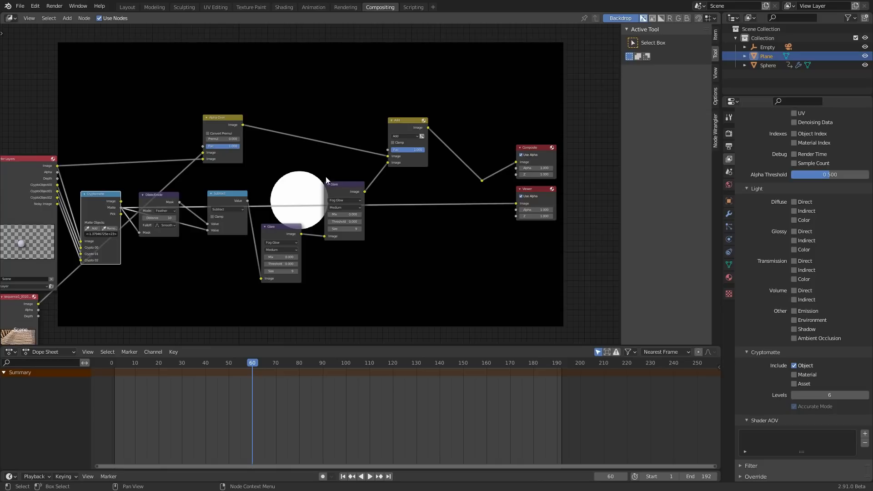